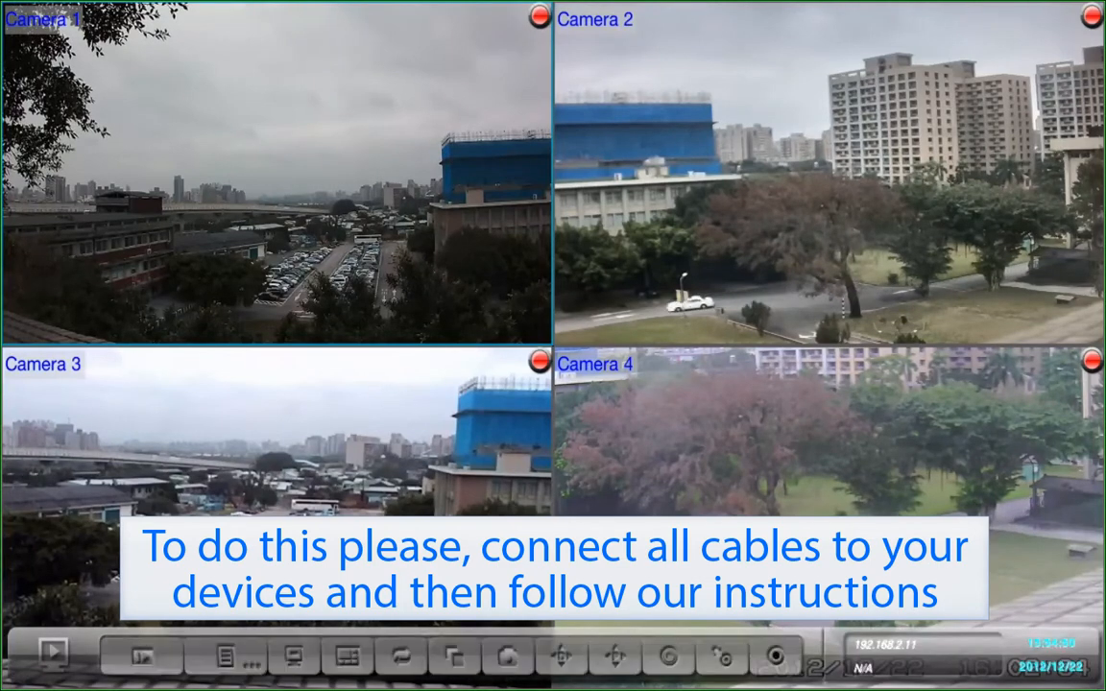
Open the main menu and go to Network Settings under the Network section.
key(Return)
key(Right)
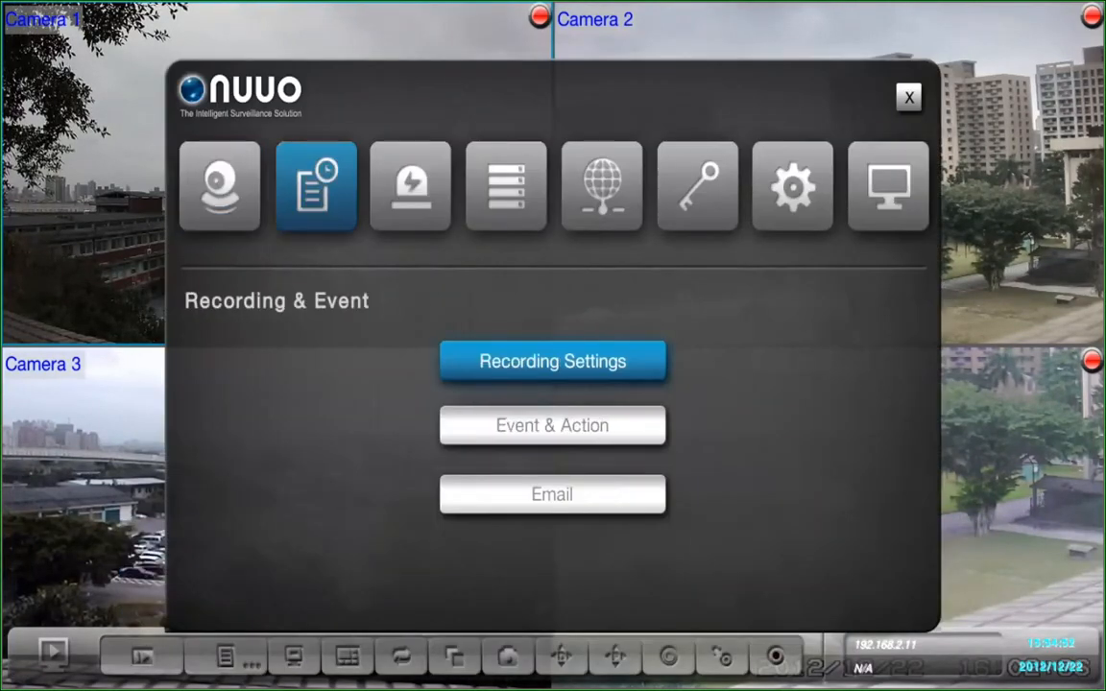
key(Right)
key(Right)
key(Right)
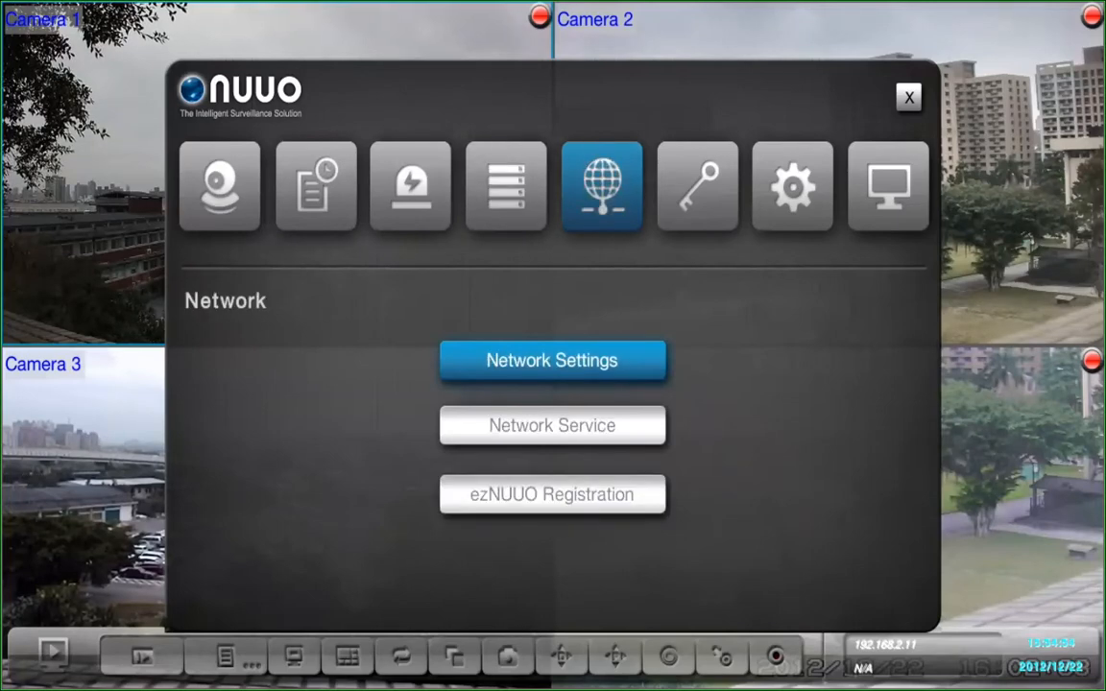
key(Return)
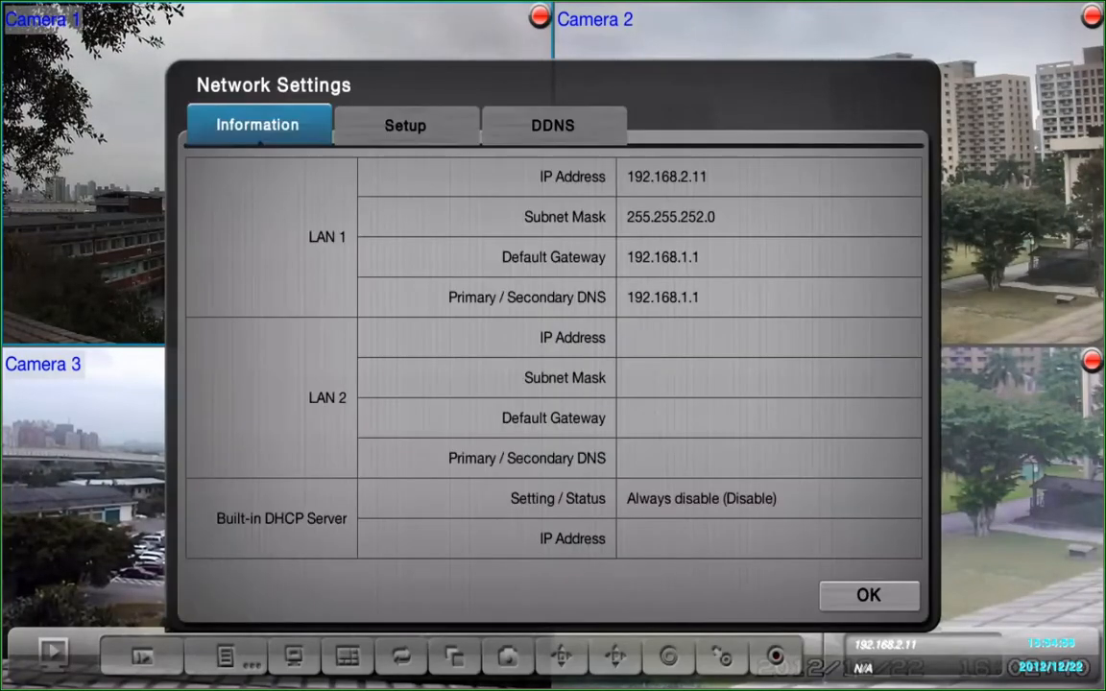
On the Setup tab, run the built-in DHCP Smart enable detection for an external DHCP server and acknowledge the message.
key(Right)
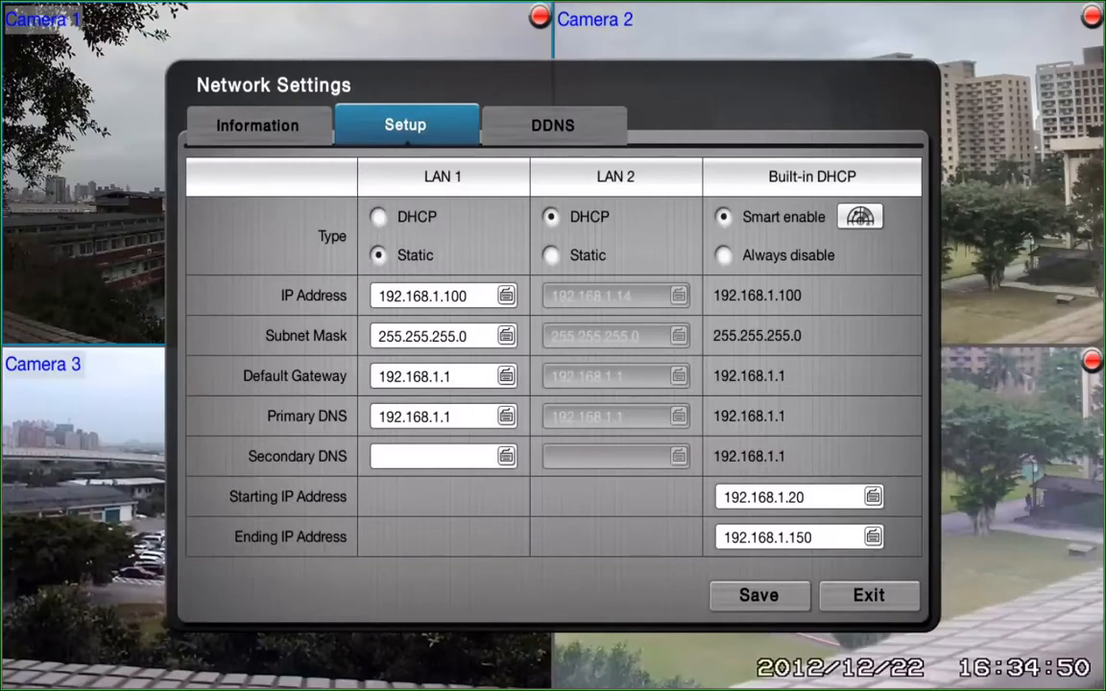
key(Right)
key(Right)
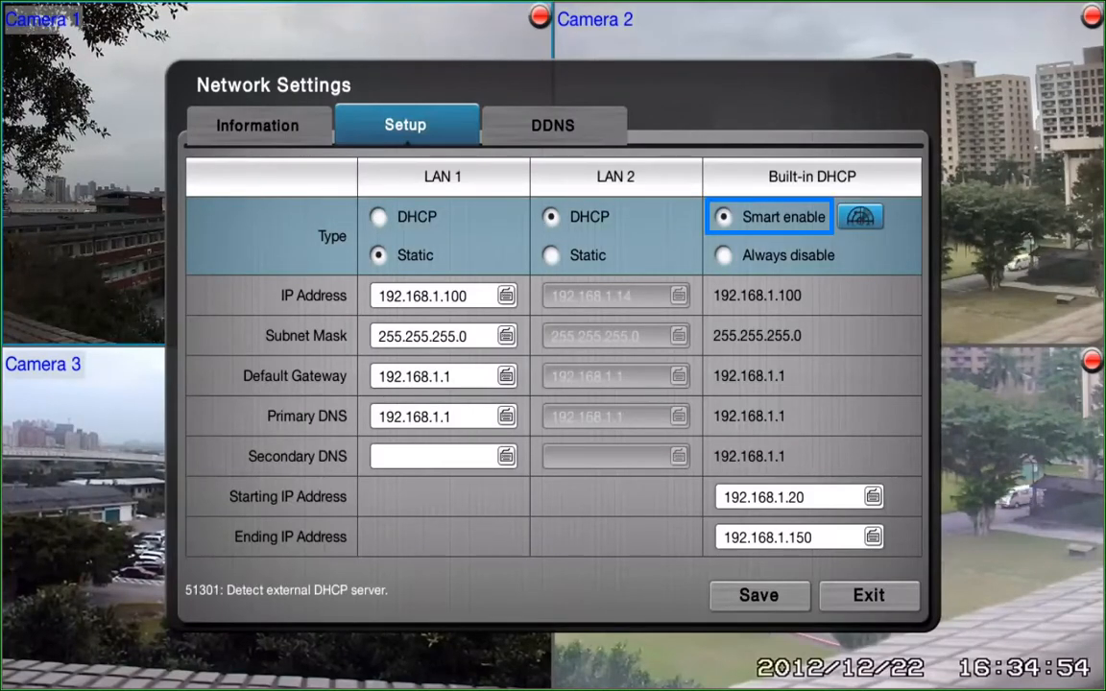
key(Return)
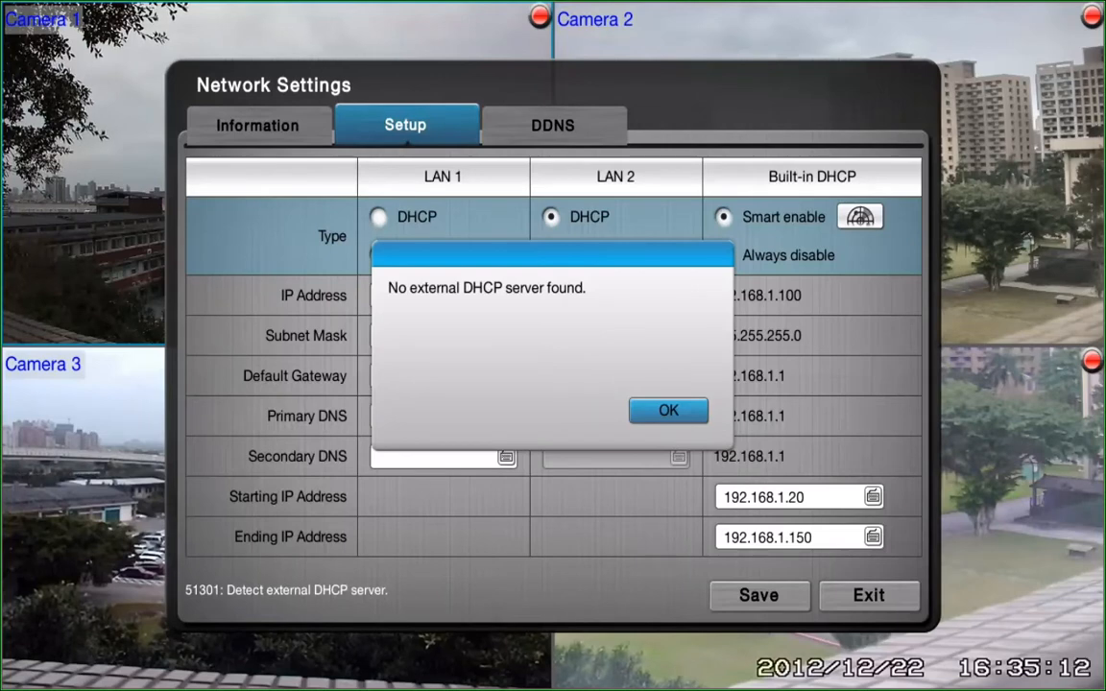
key(Return)
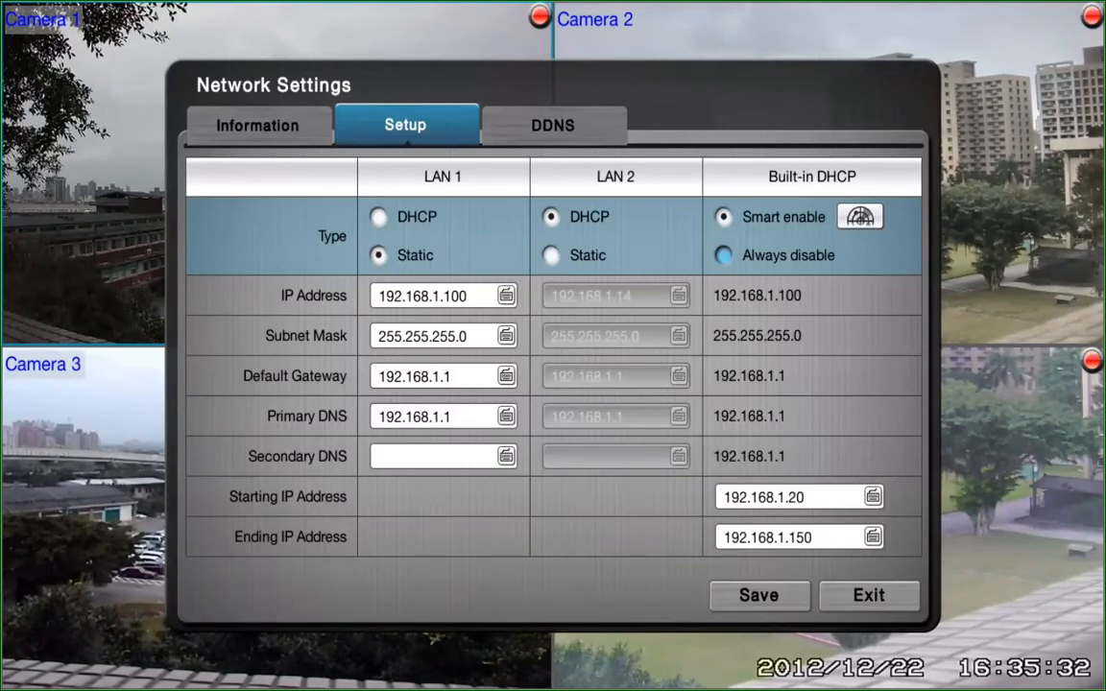
Step through the LAN 1 static address fields and the built-in DHCP starting and ending IP addresses.
key(Down)
key(Down)
key(Down)
key(Down)
key(Down)
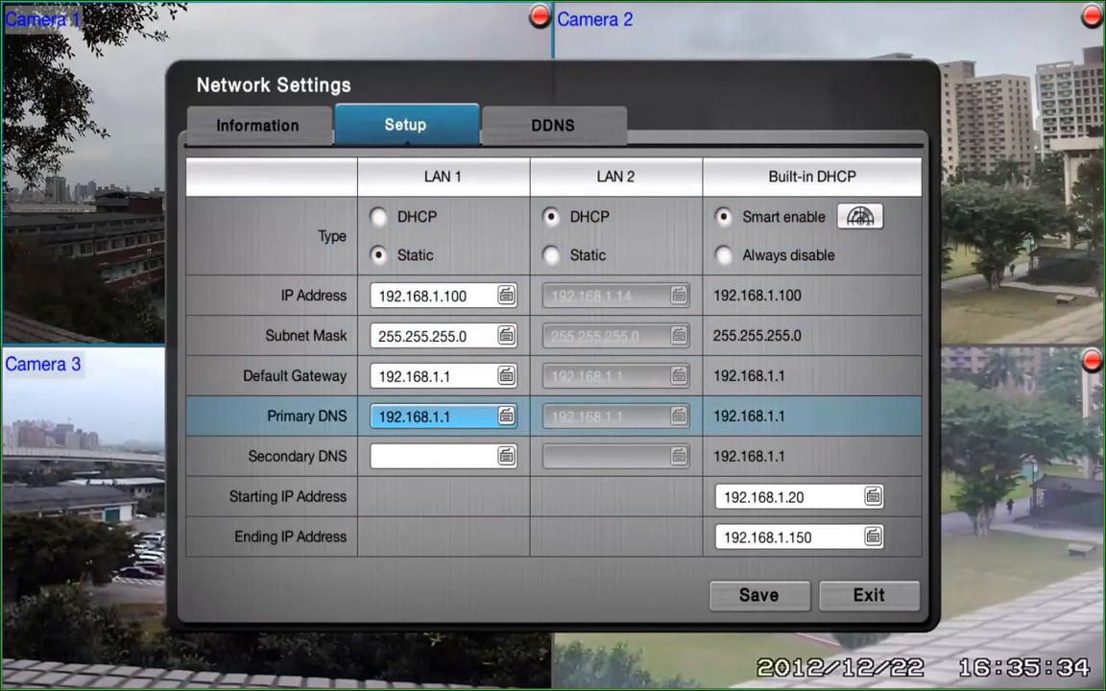
key(Down)
key(Down)
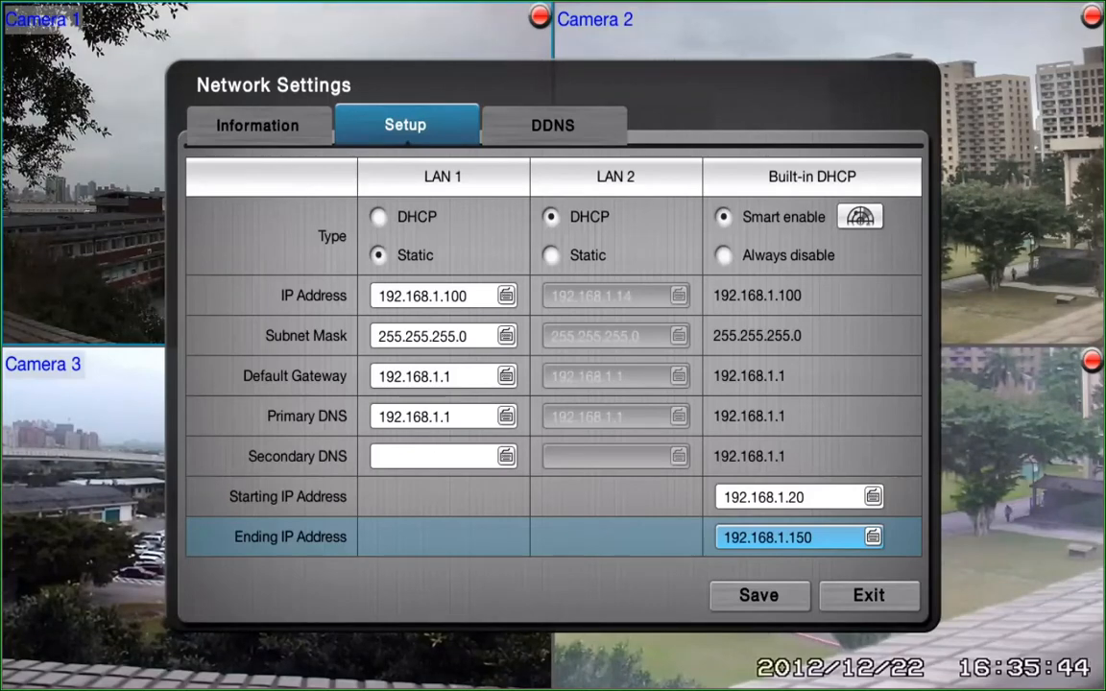
key(Return)
key(Return)
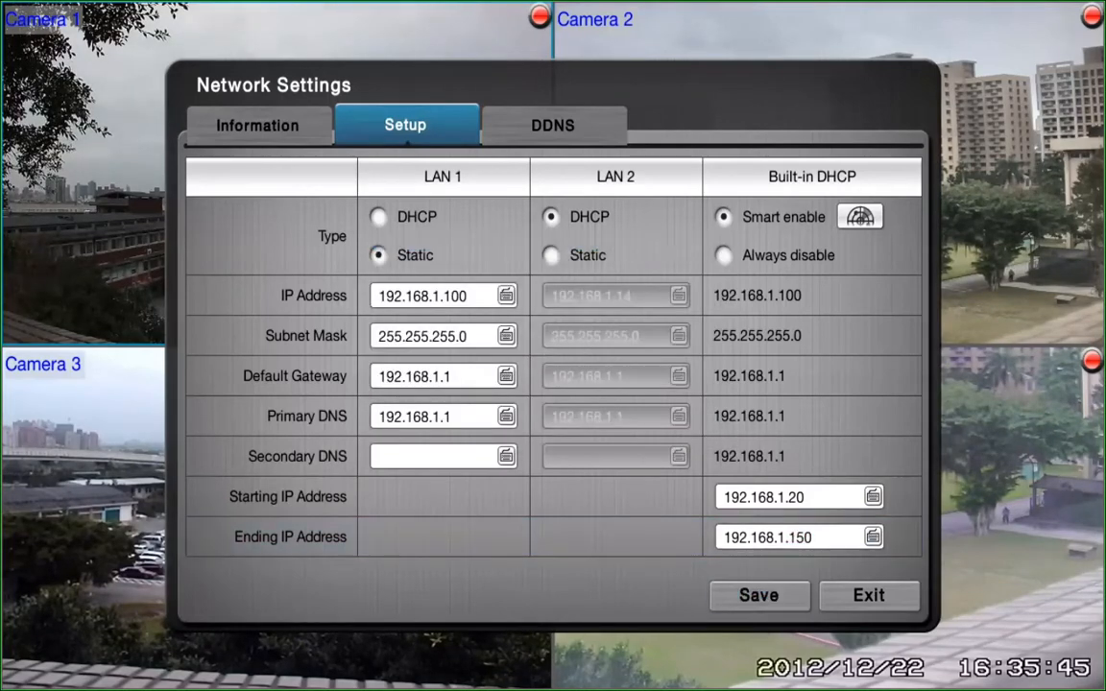
key(Left)
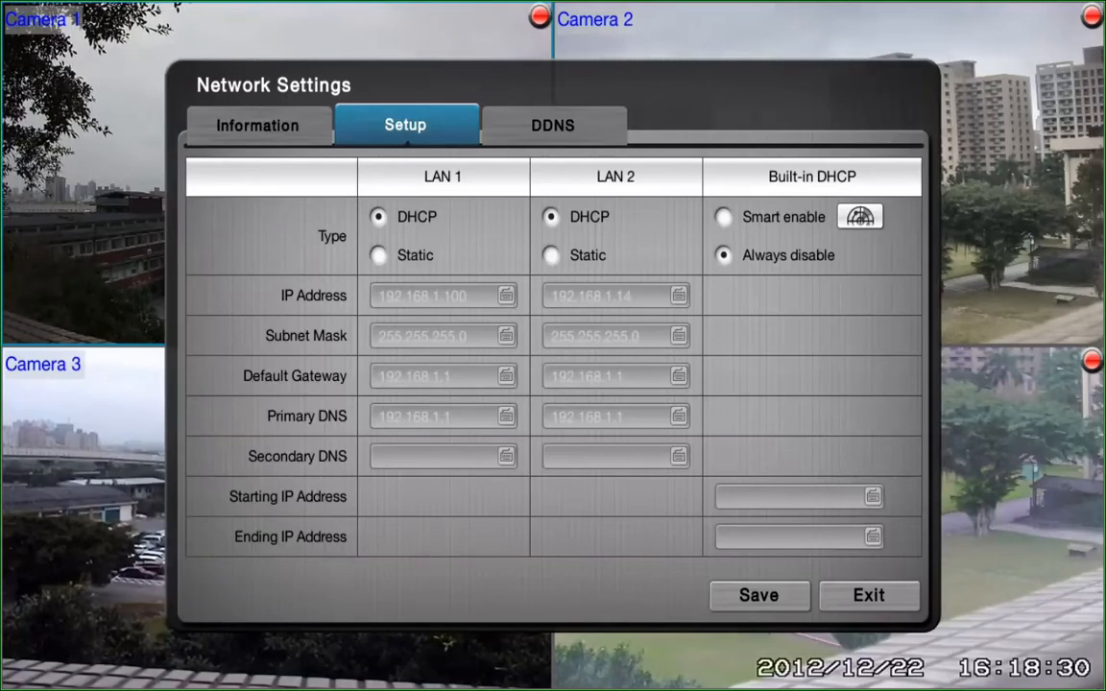
With LAN 1 set to DHCP, run the external DHCP server detection again and acknowledge the message.
key(Down)
key(Right)
key(Right)
key(Right)
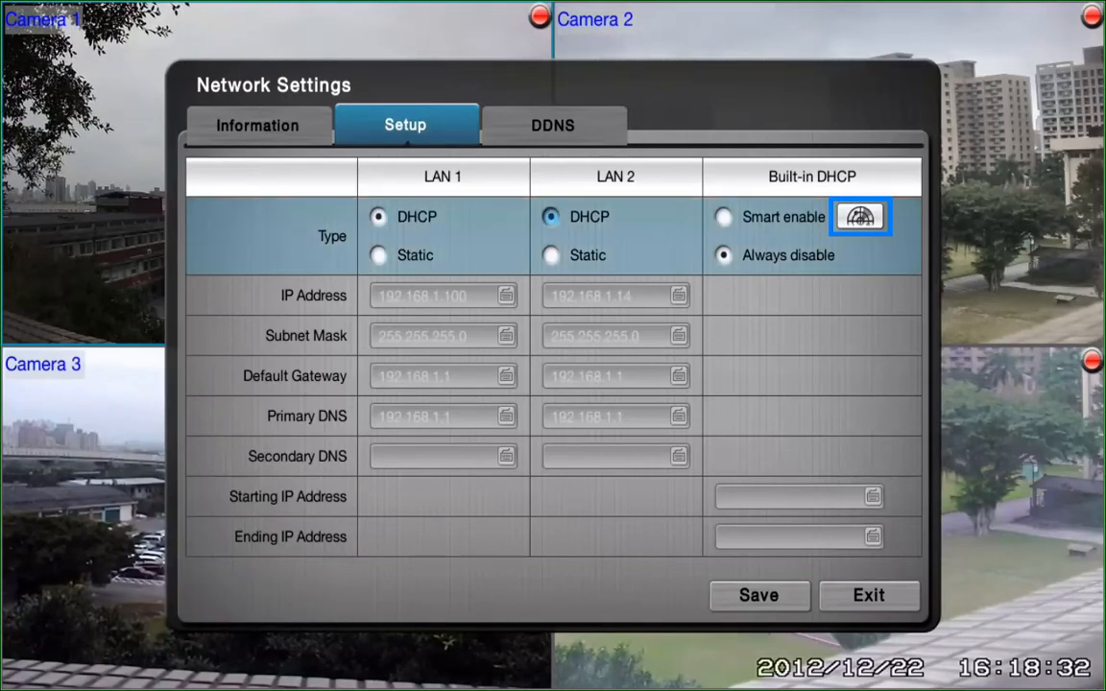
key(Return)
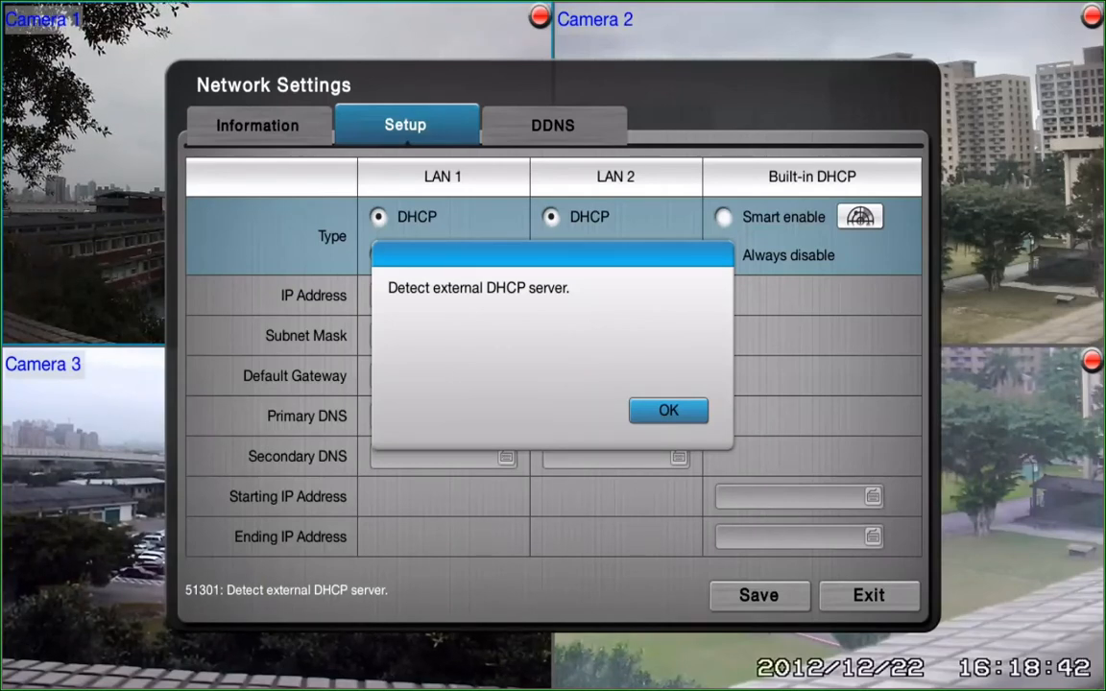
key(Return)
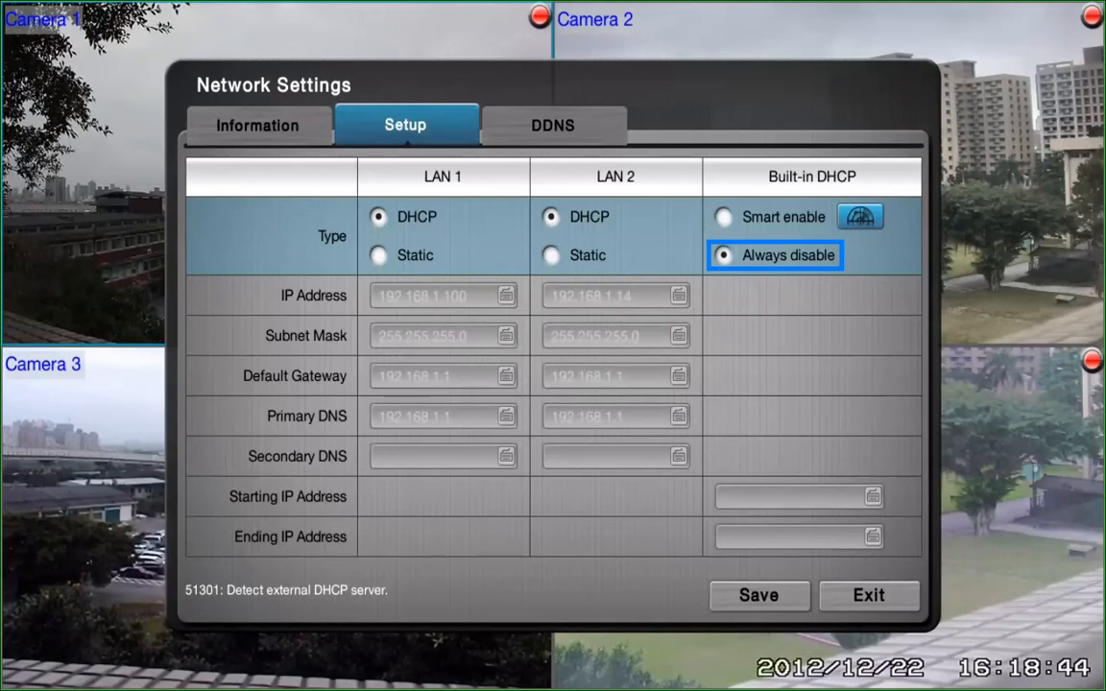
Open Network Service and review its port numbers, connection limits and CMS Server settings.
key(Down)
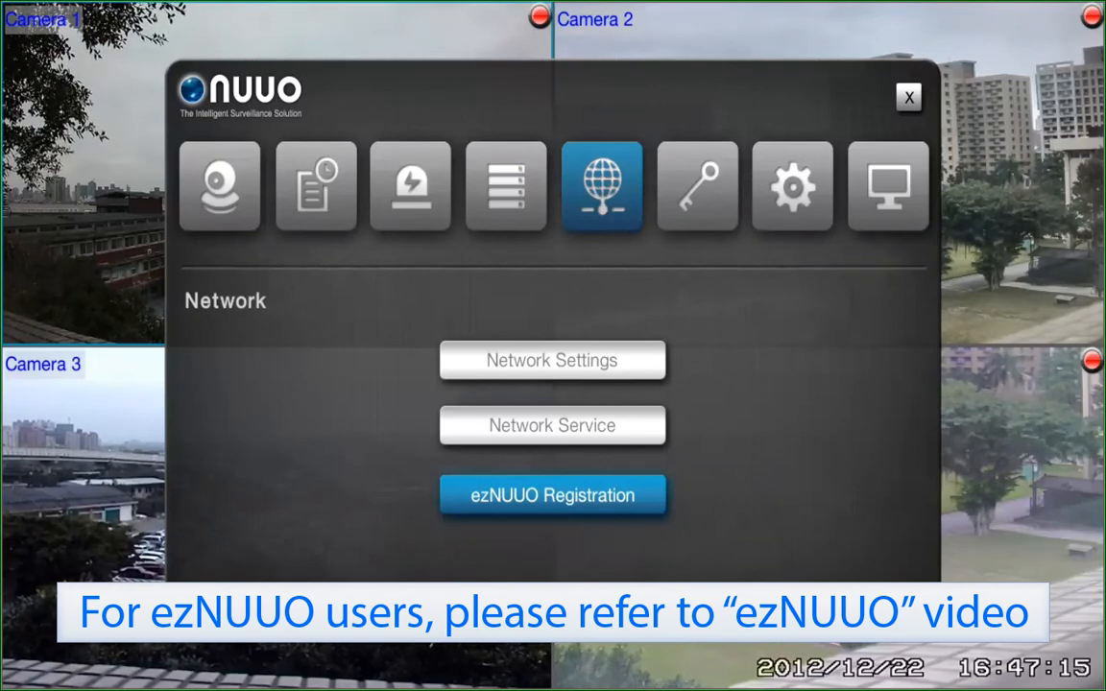
key(Up)
key(Return)
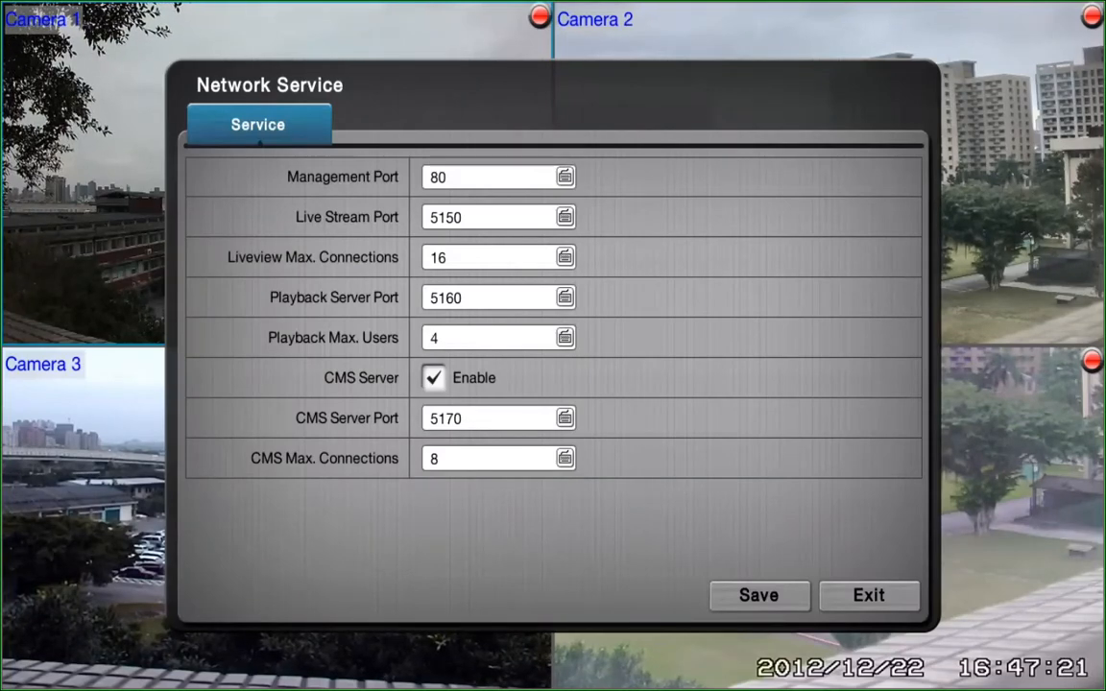
key(Down)
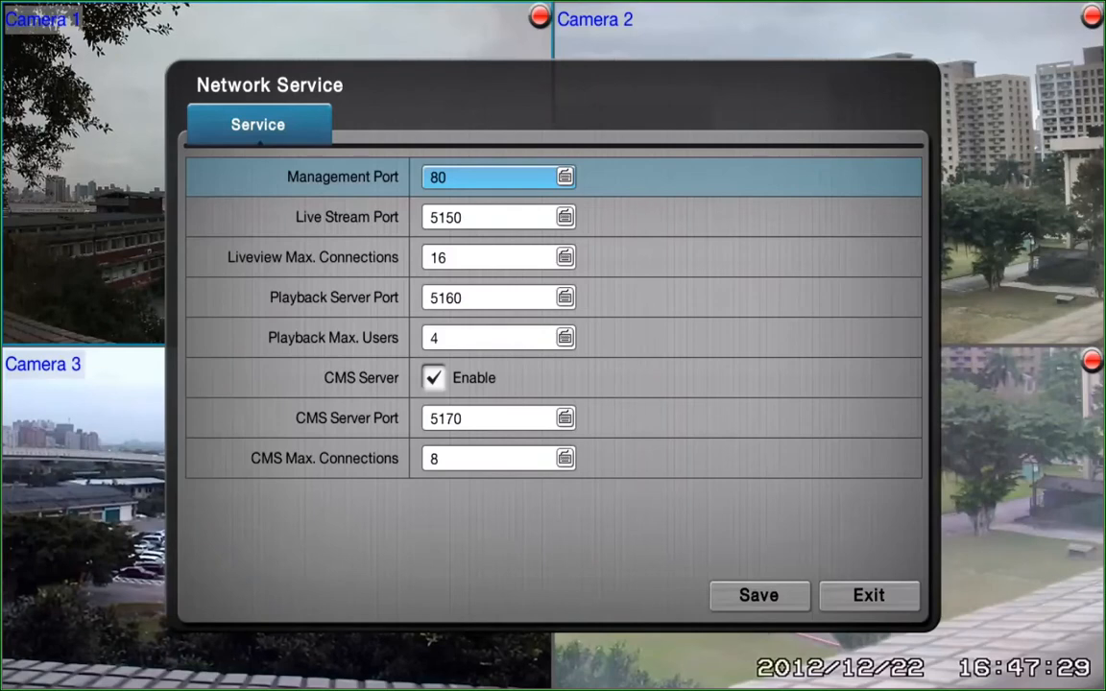
key(Down)
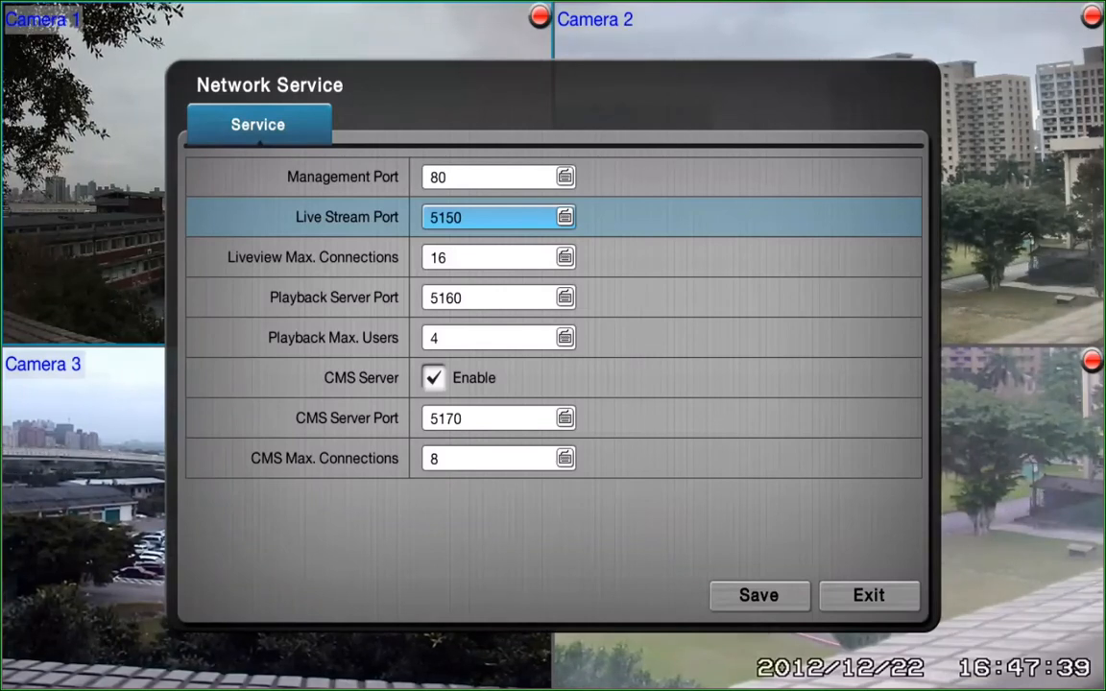
key(Down)
key(Down)
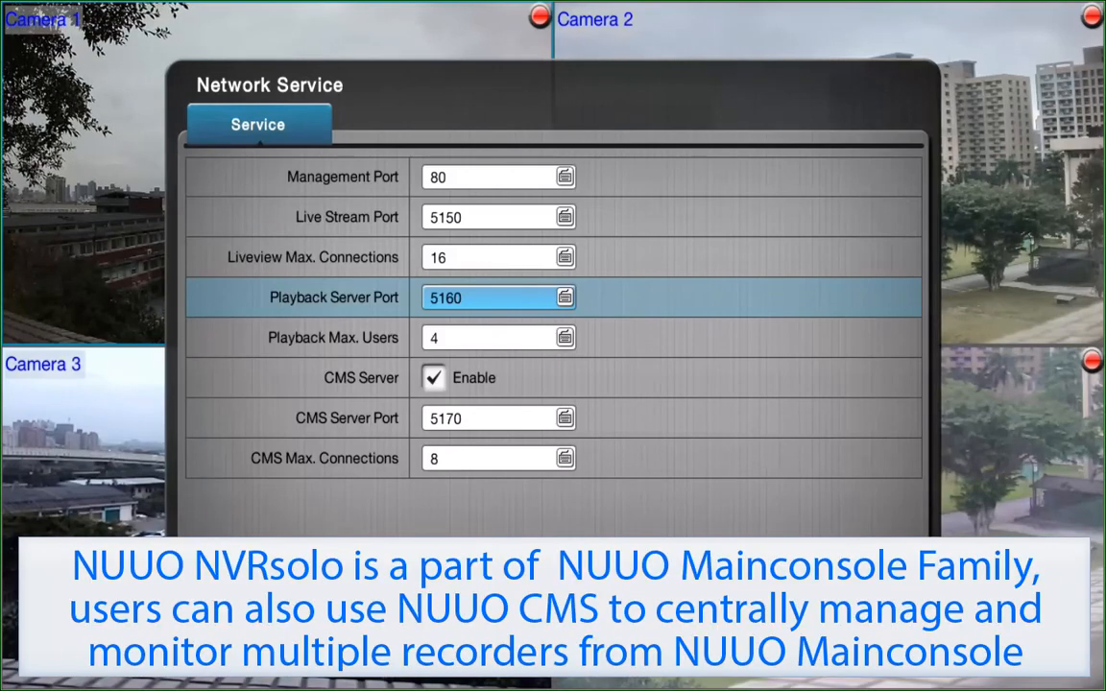
key(Down)
key(Down)
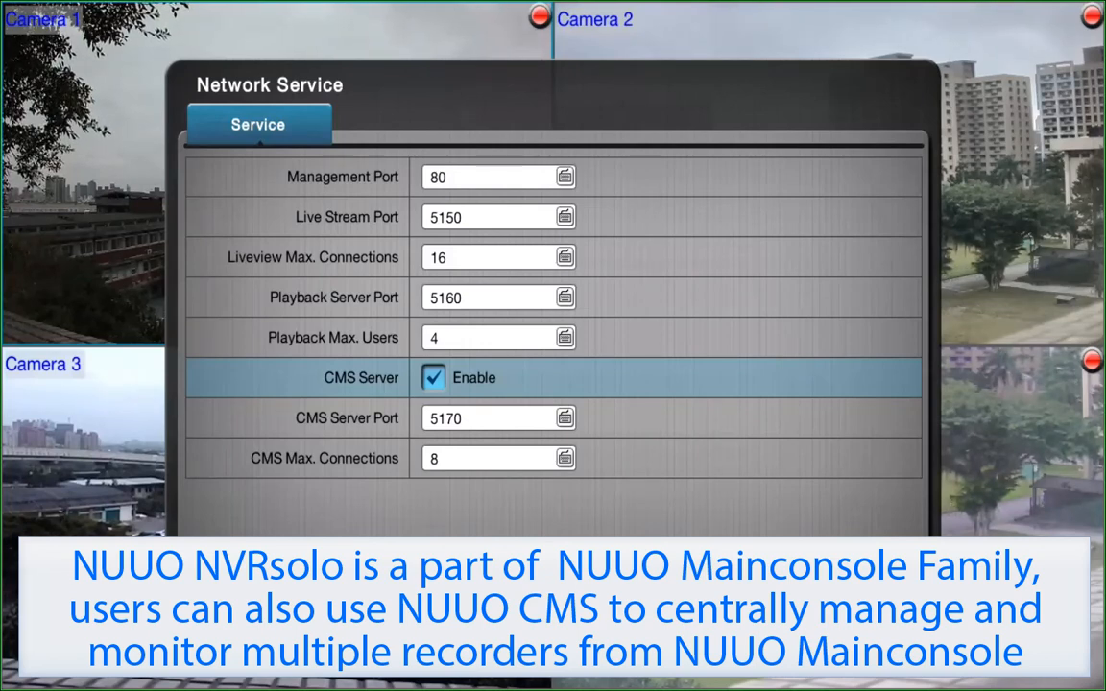
key(Down)
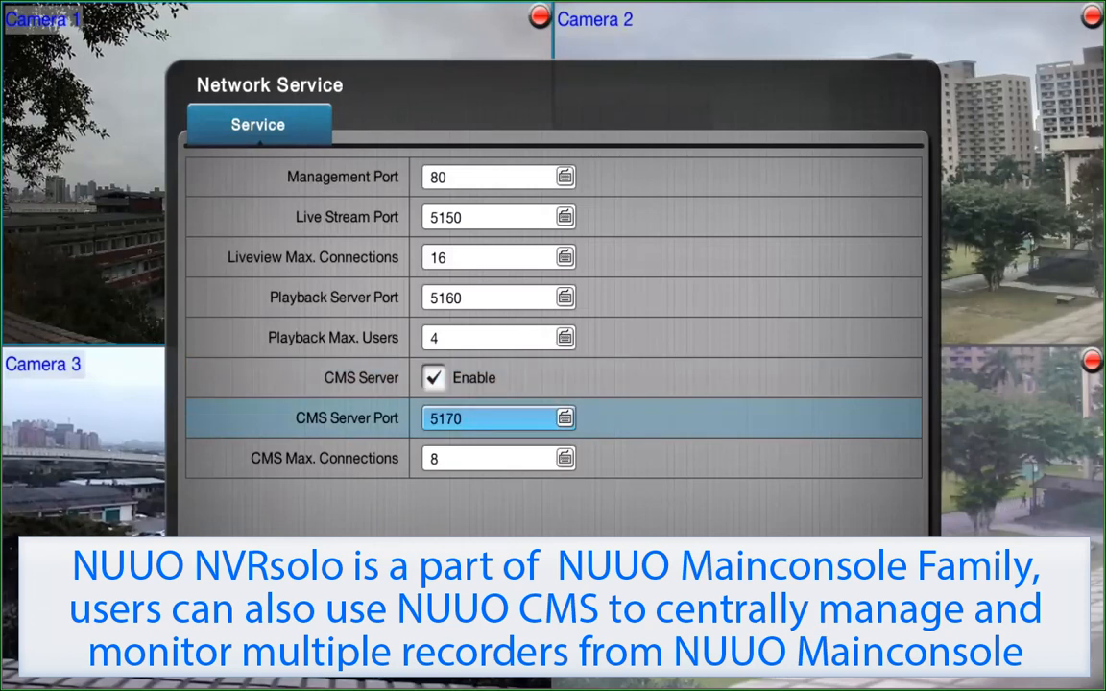